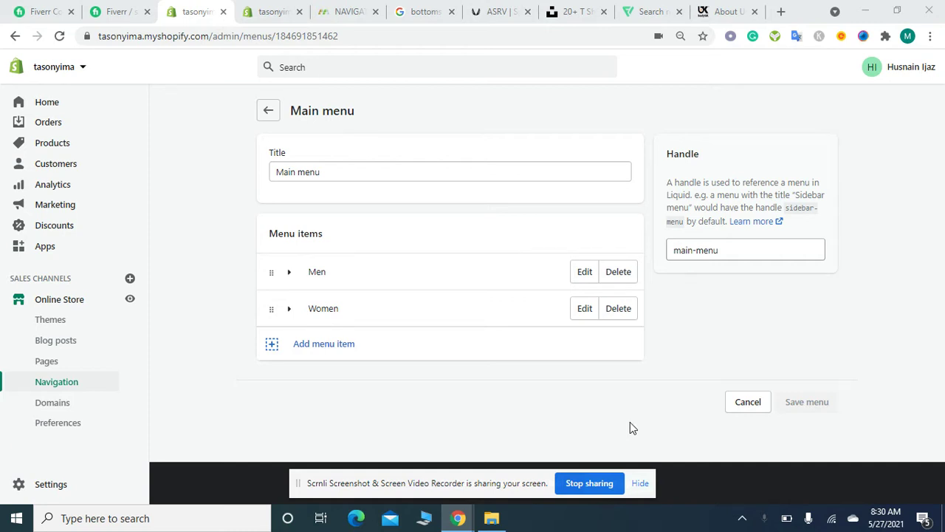
Open the Header settings and preview the MEN and WOMEN dropdowns, including Tops and Bottoms
click(269, 11)
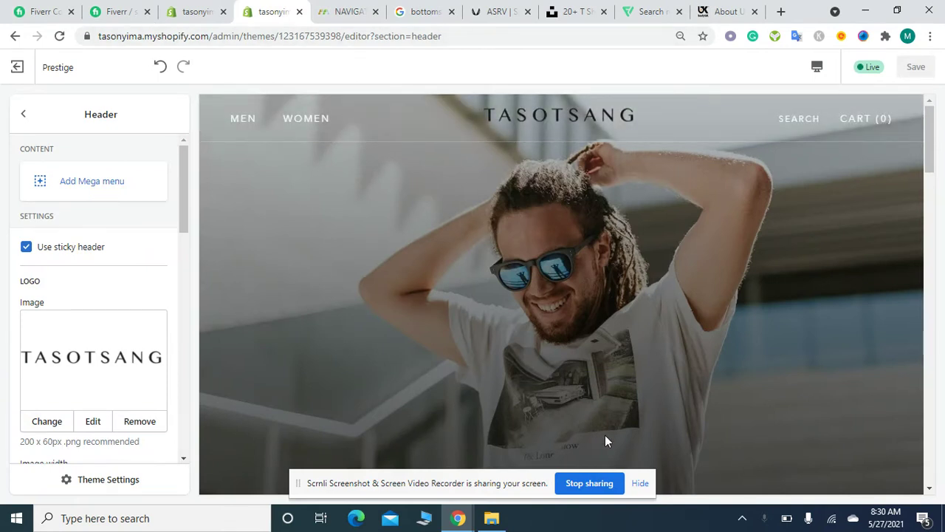
click(639, 483)
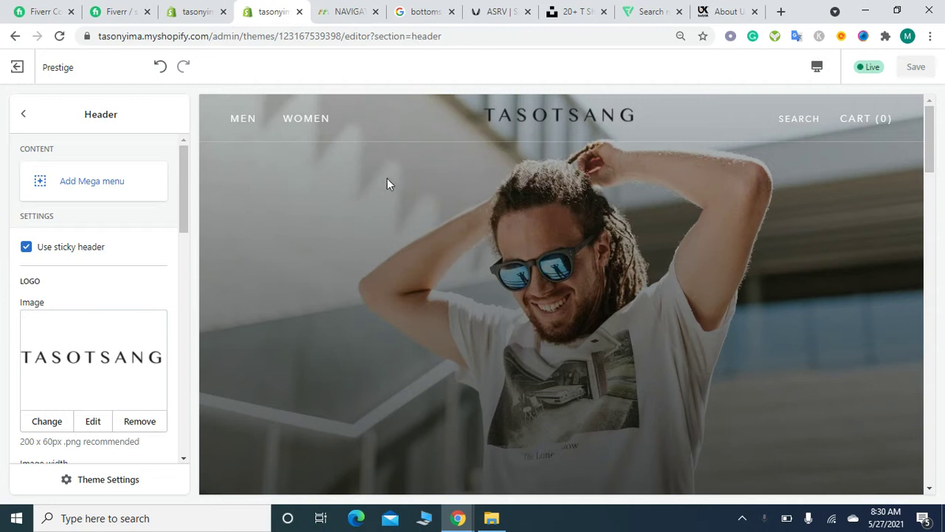
mouse_move(243, 120)
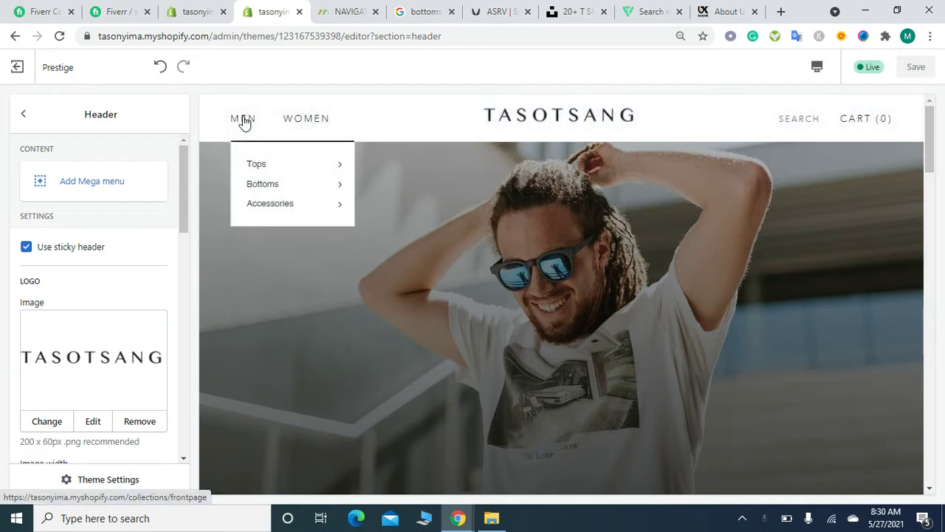
mouse_move(255, 166)
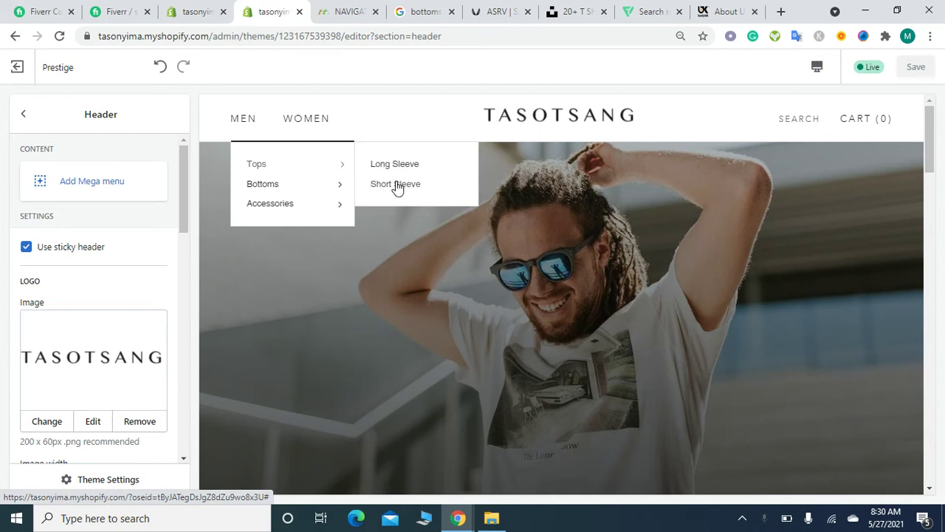
mouse_move(302, 185)
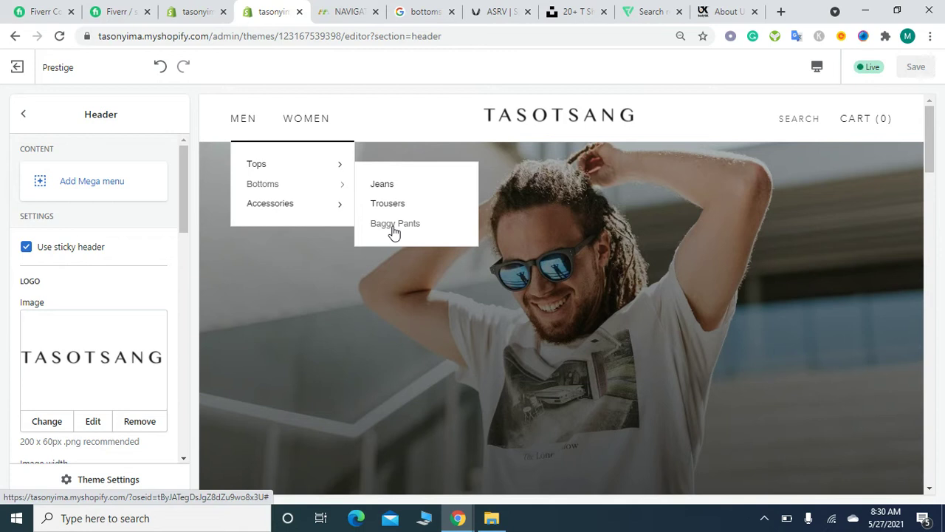
mouse_move(311, 125)
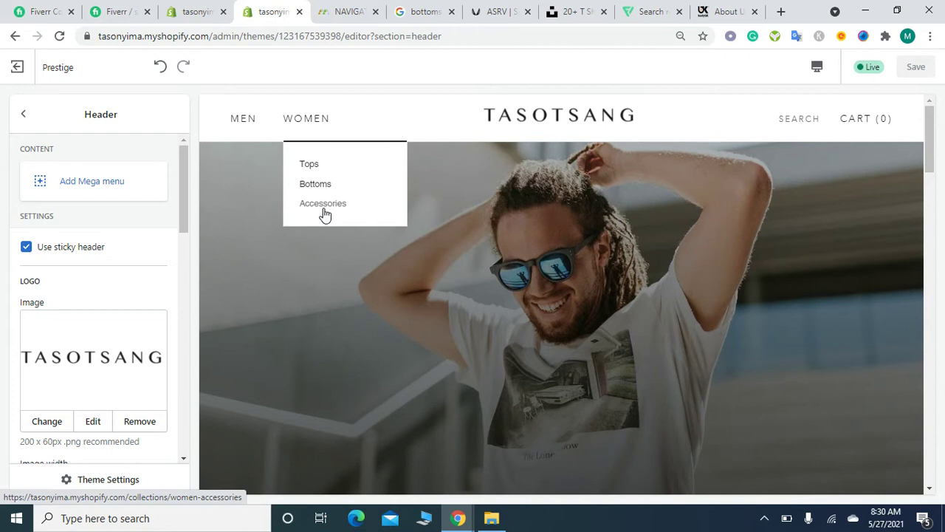
Read the Prestige mega-menu instructions, then return to the theme editor's Home page section list
click(339, 10)
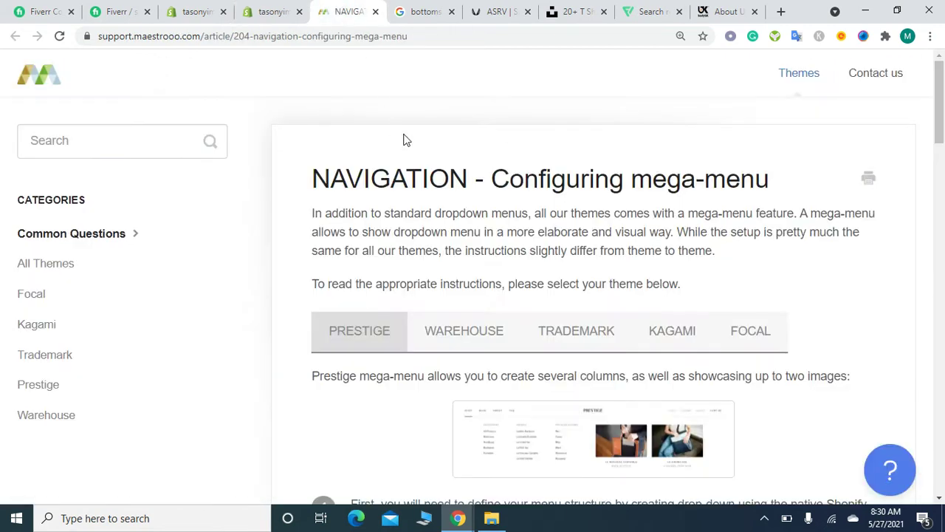
scroll(875, 299, down, 2)
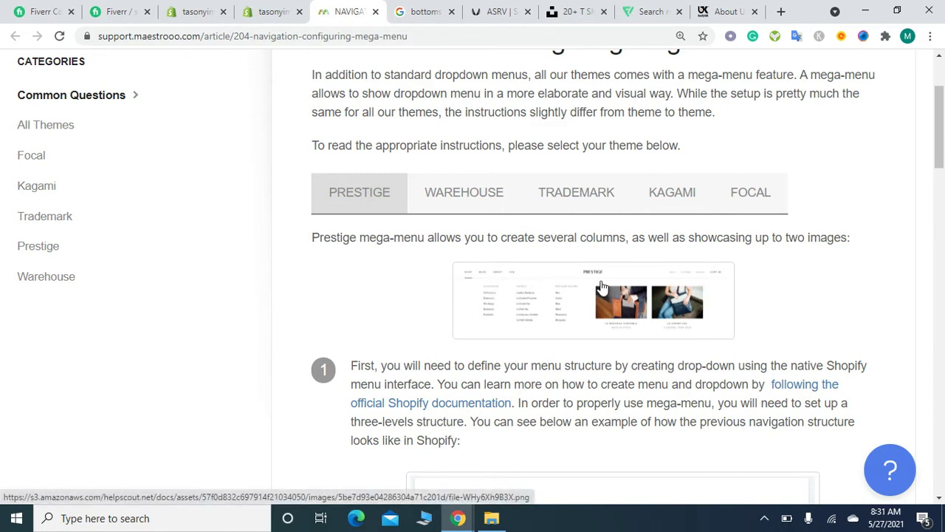
click(269, 13)
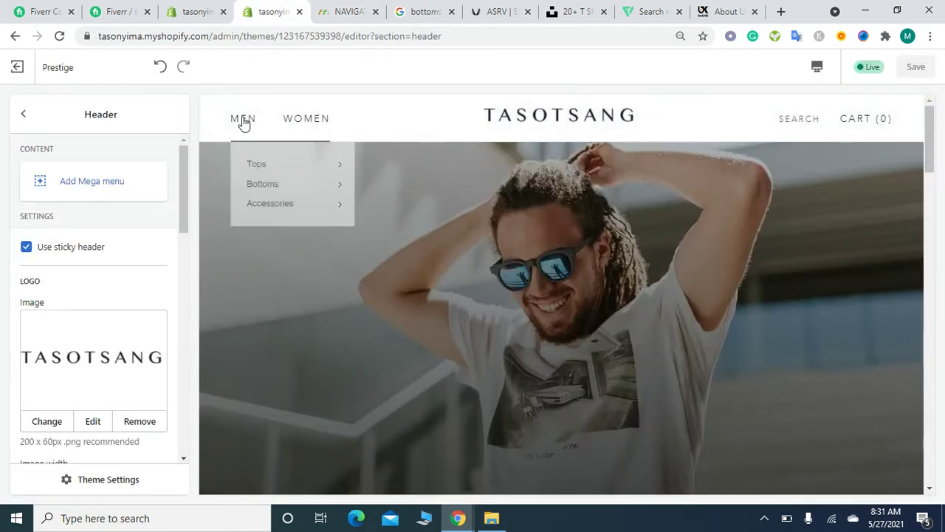
click(23, 115)
Bring up the Navigation > Main menu page listing Men and Women
mouse_move(236, 123)
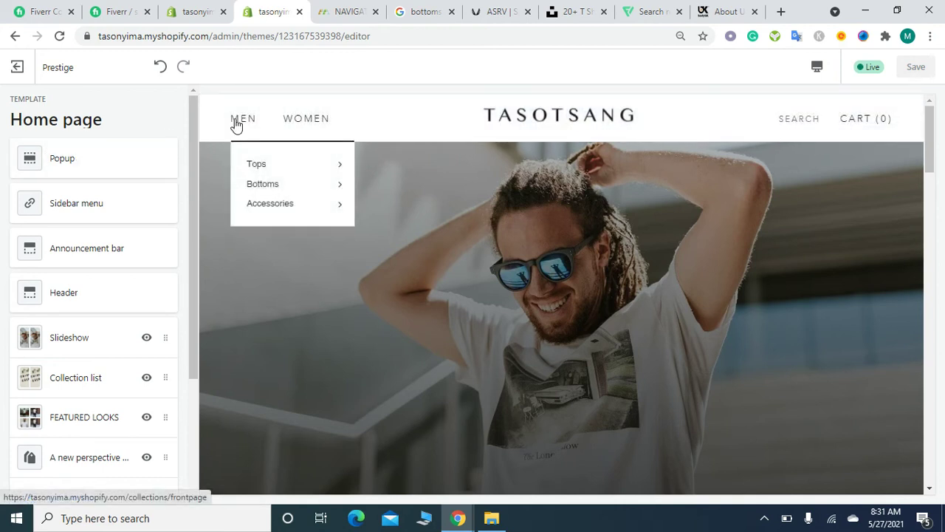
click(188, 7)
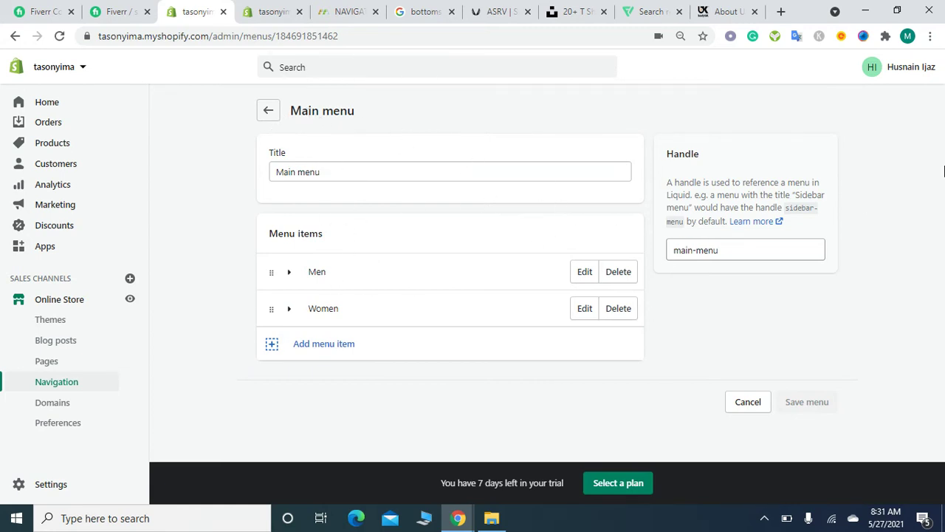
Expand Men and inspect its Tops, Bottoms and Accessories sub-items
click(291, 274)
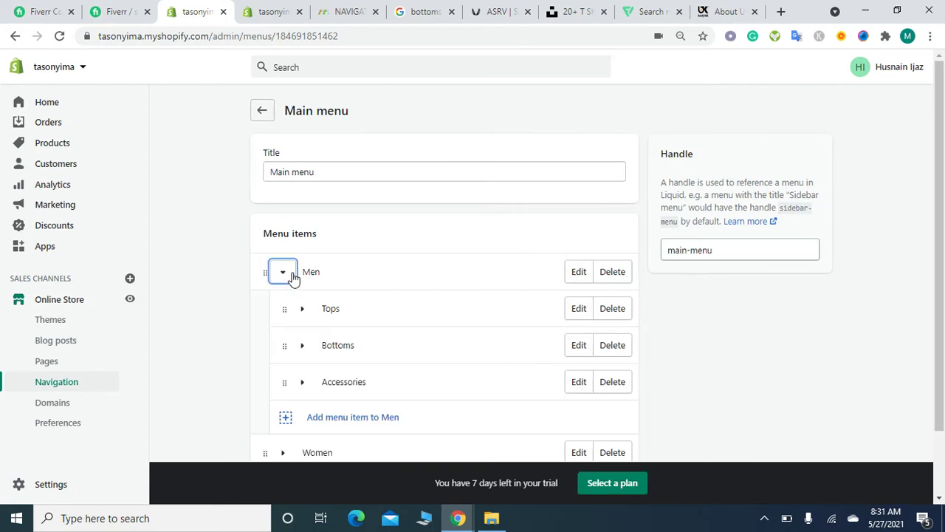
scroll(943, 203, down, 1)
drag(943, 203, 943, 234)
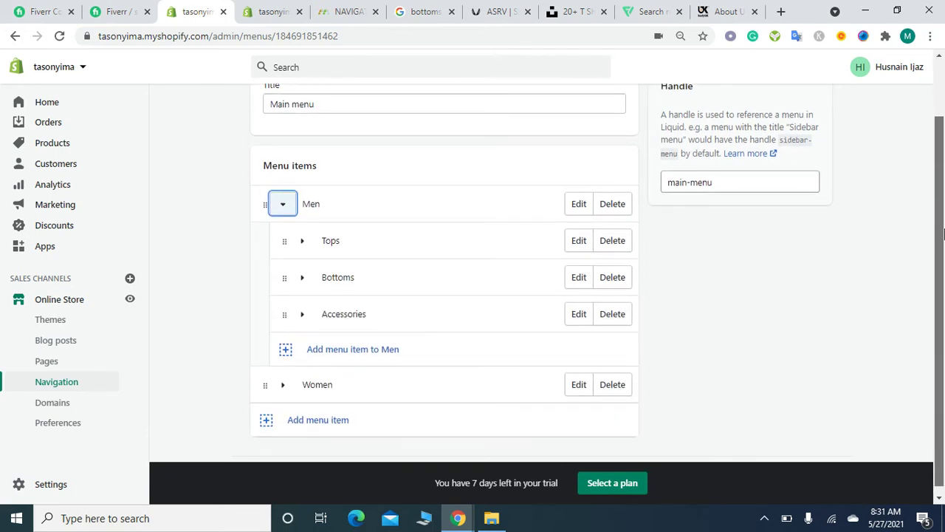
click(788, 296)
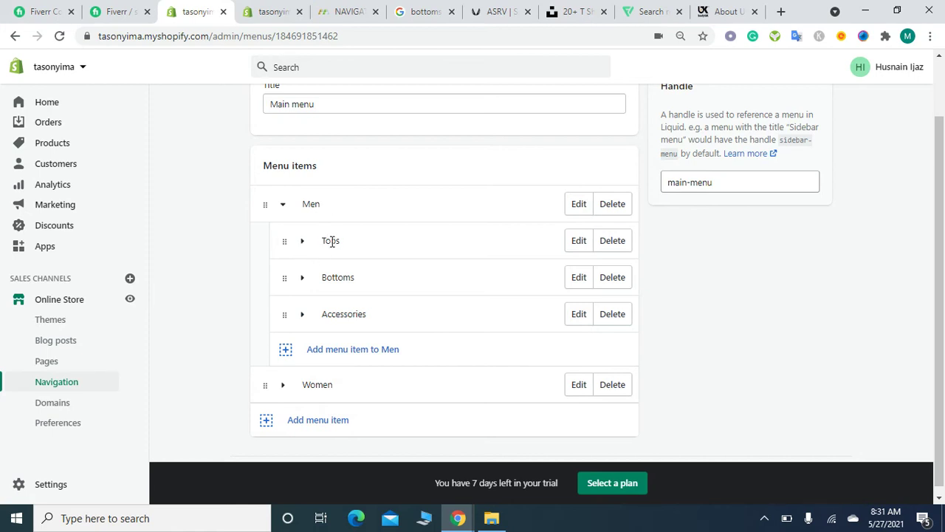
click(302, 241)
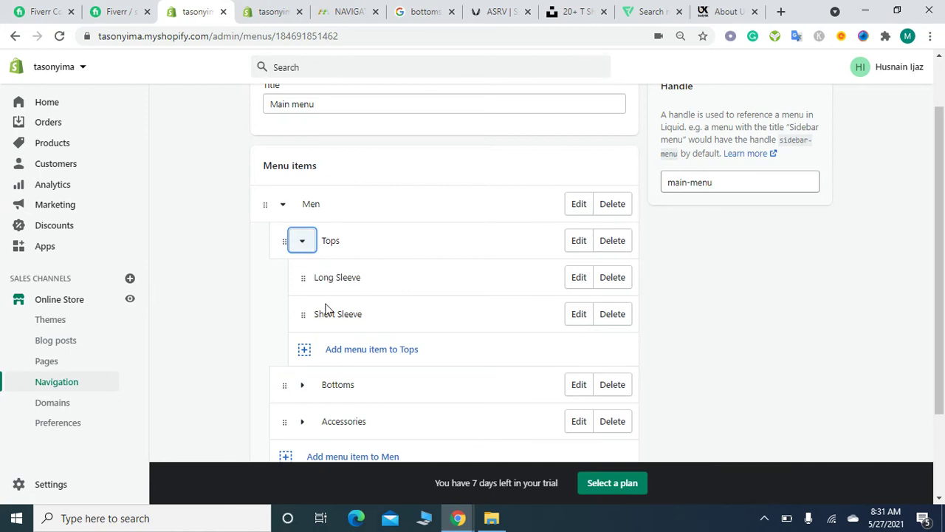
click(302, 242)
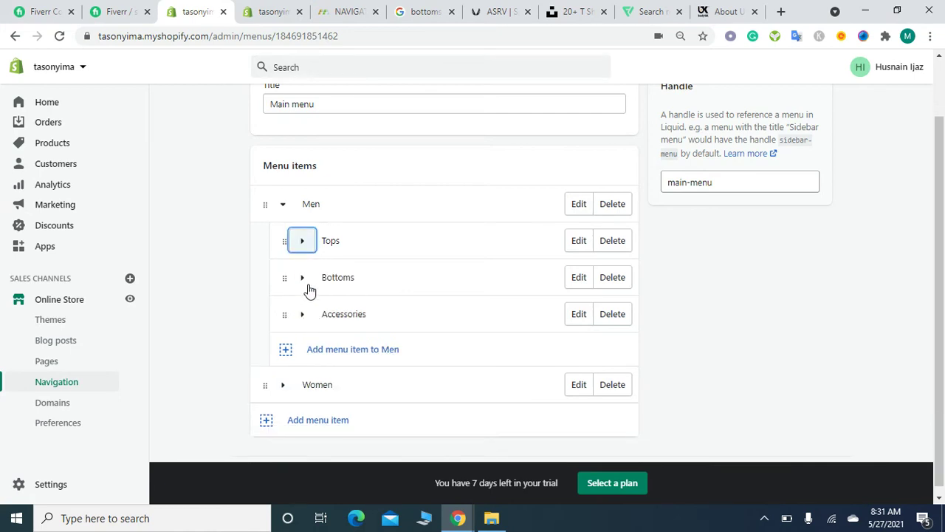
click(303, 279)
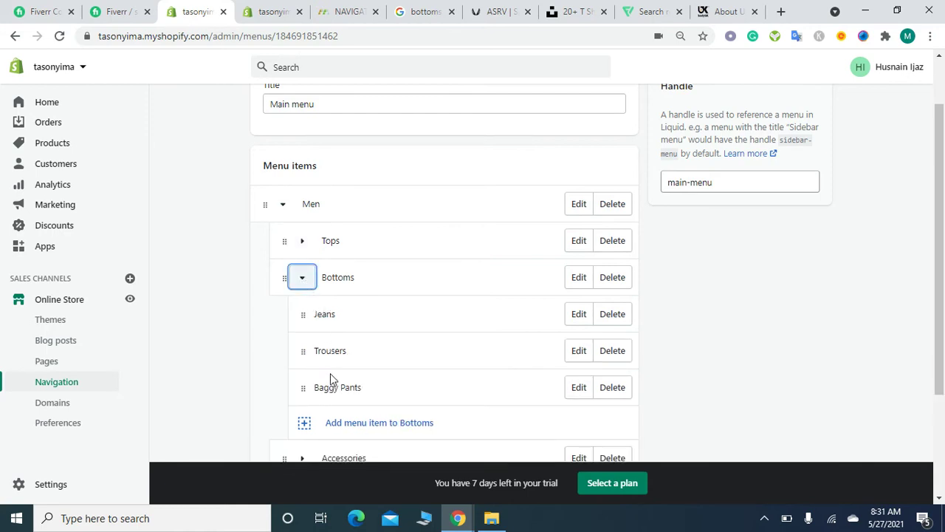
click(303, 279)
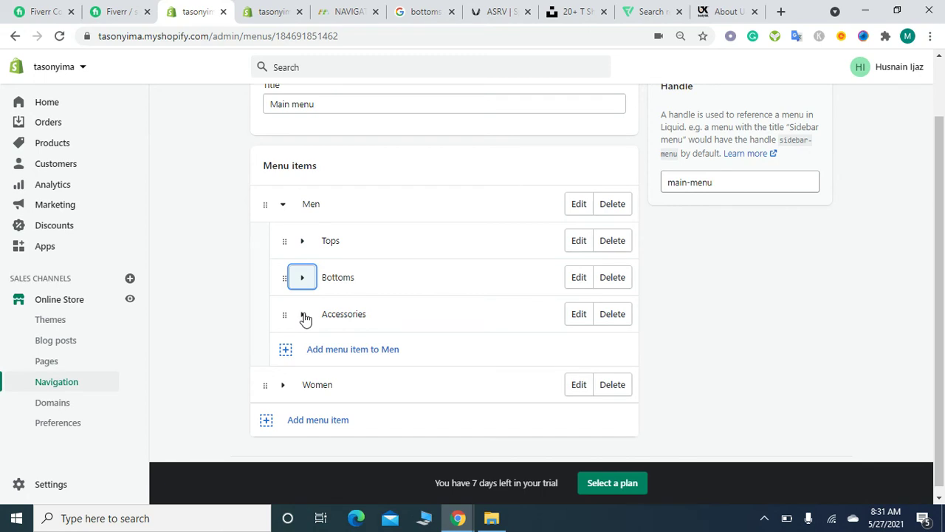
click(303, 315)
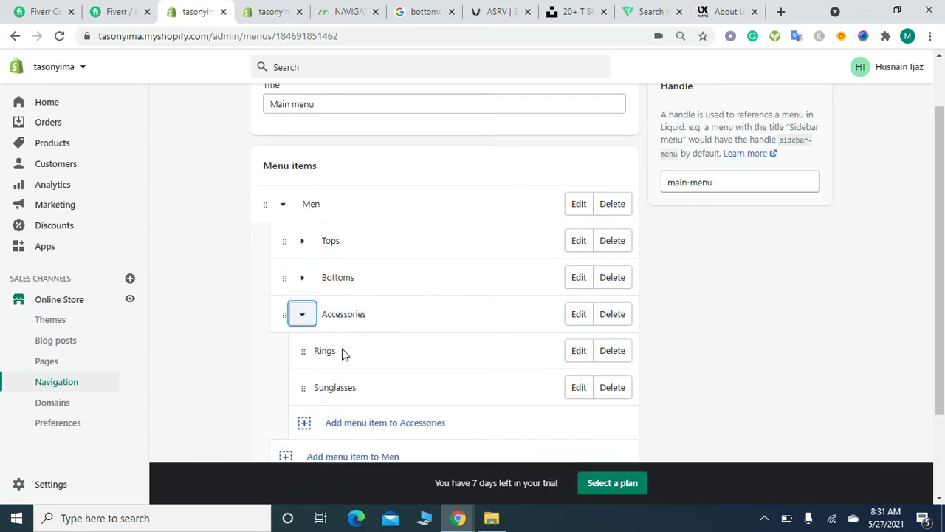
scroll(362, 365, down, 1)
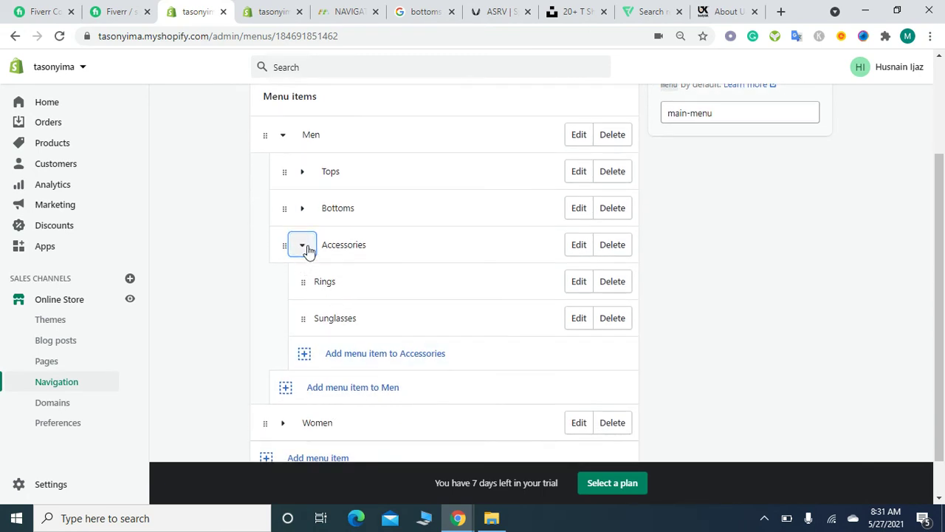
click(304, 246)
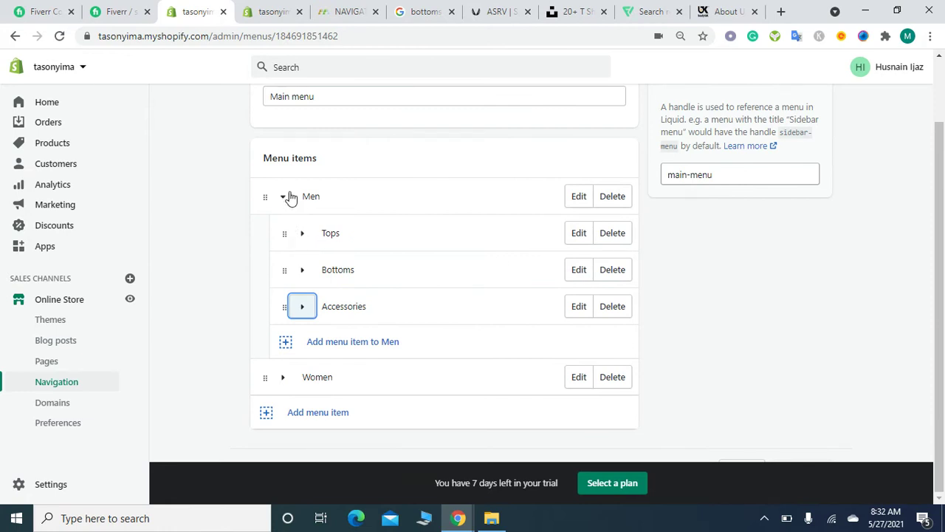
Copy the Men menu item's name
scroll(663, 265, up, 1)
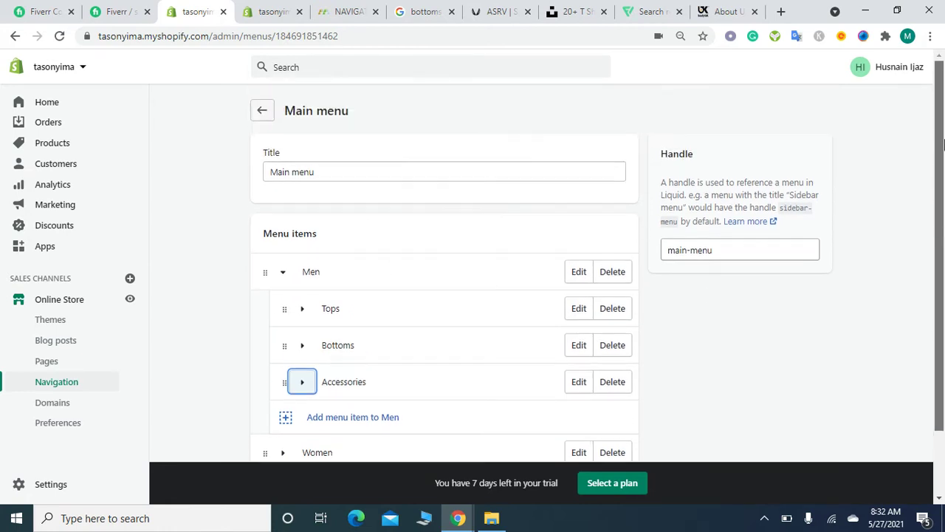
drag(328, 275, 302, 272)
click(306, 275)
double_click(304, 271)
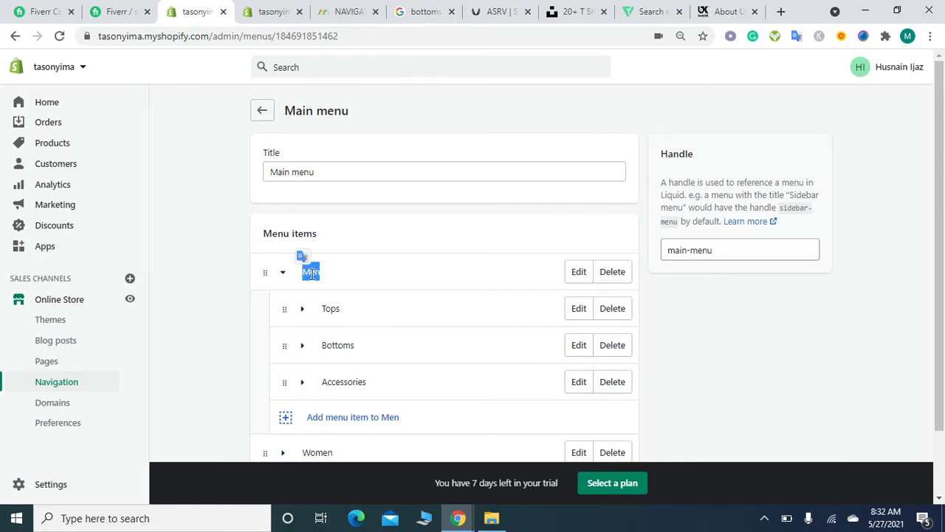
right_click(309, 270)
click(361, 285)
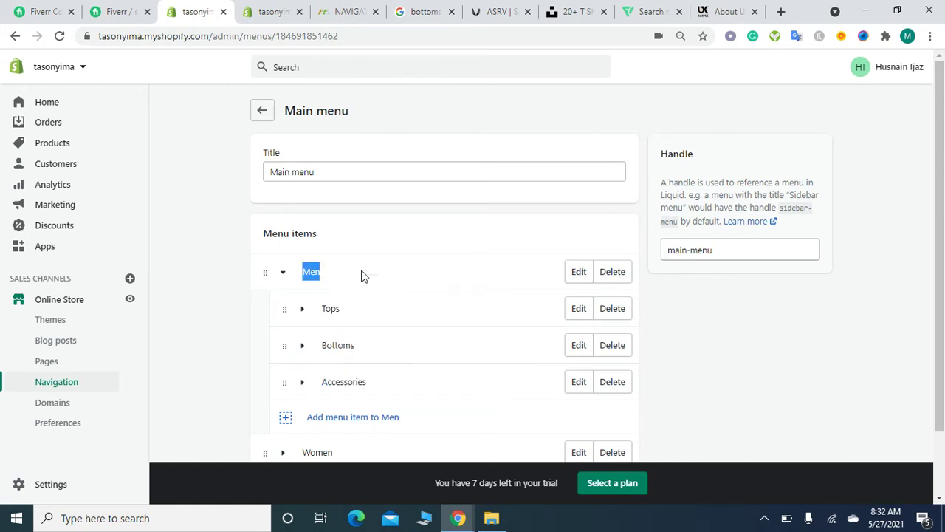
click(277, 9)
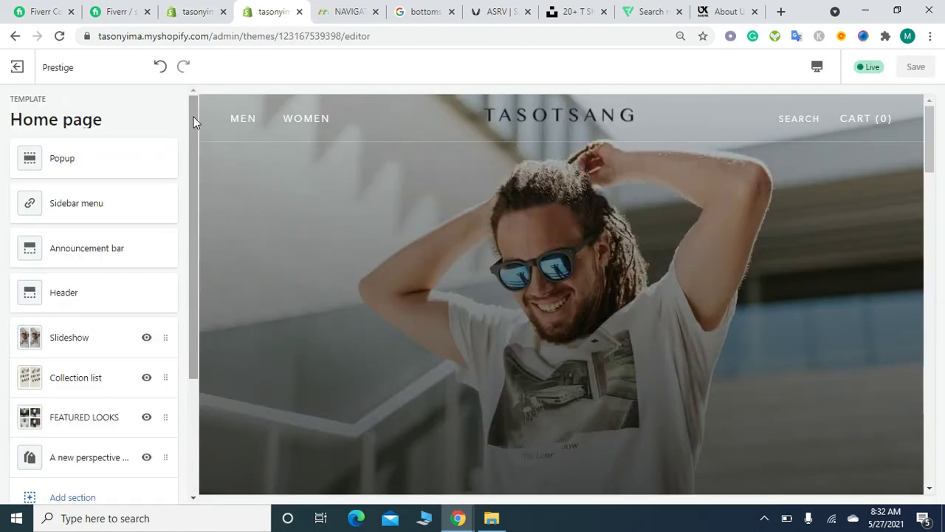
Open the Header section in the theme editor sidebar
drag(192, 117, 188, 138)
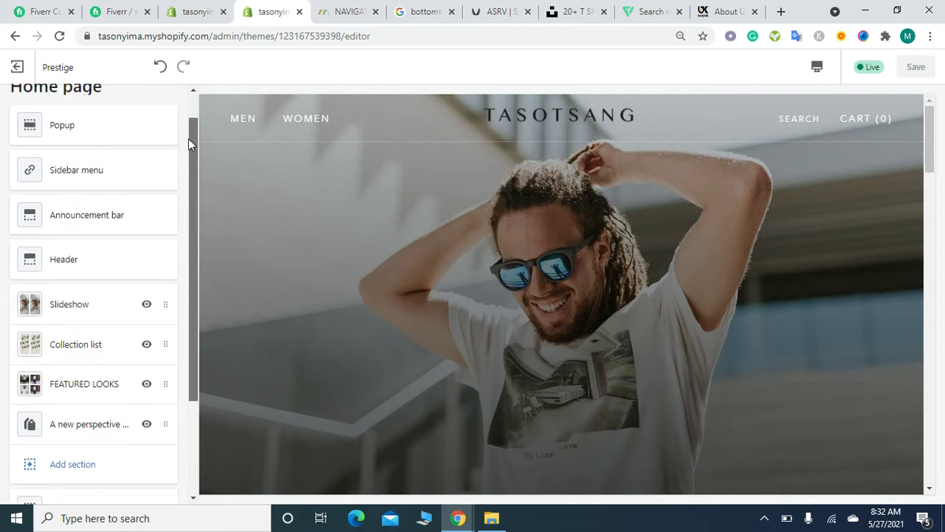
click(90, 261)
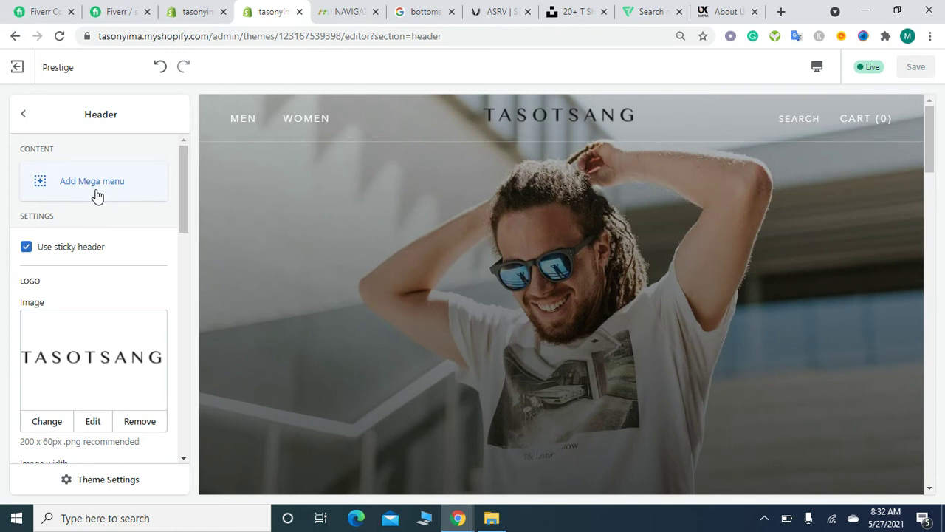
Add a Mega menu block to the header with its menu item set to Men
click(97, 195)
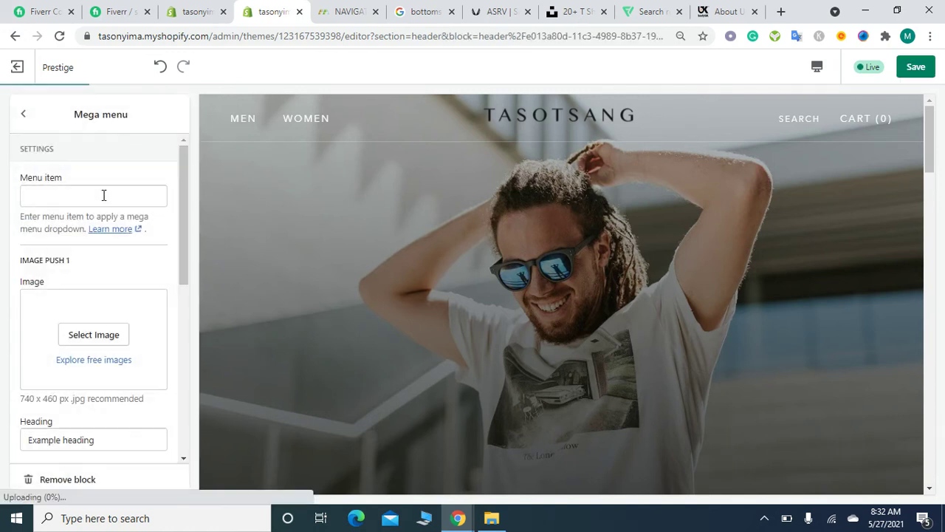
click(103, 197)
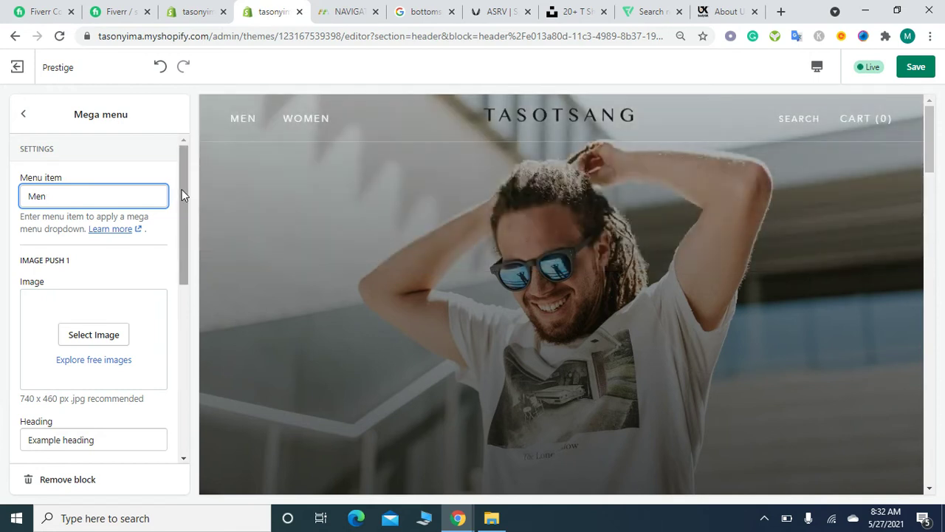
drag(183, 194, 183, 237)
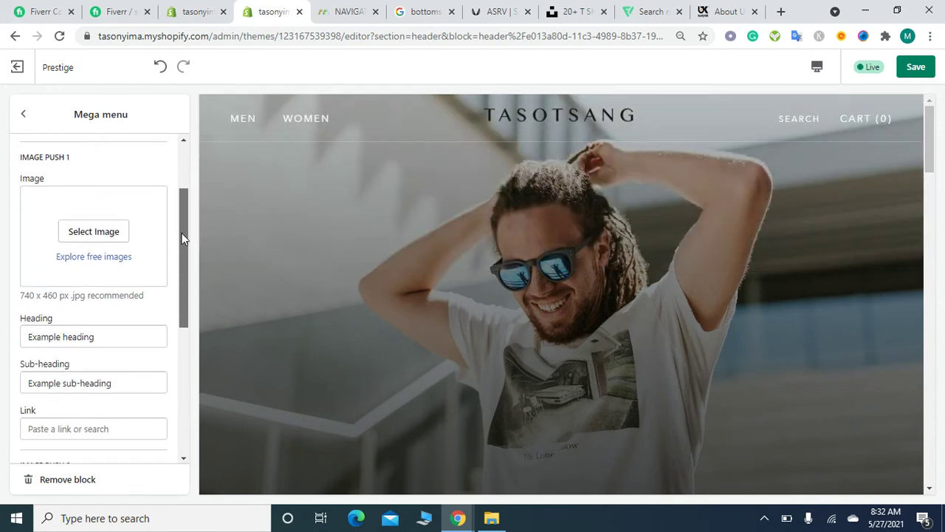
Set the first image push to the sunglasses photo and clear its example heading and sub-heading
click(87, 237)
drag(182, 237, 185, 287)
click(137, 296)
click(158, 472)
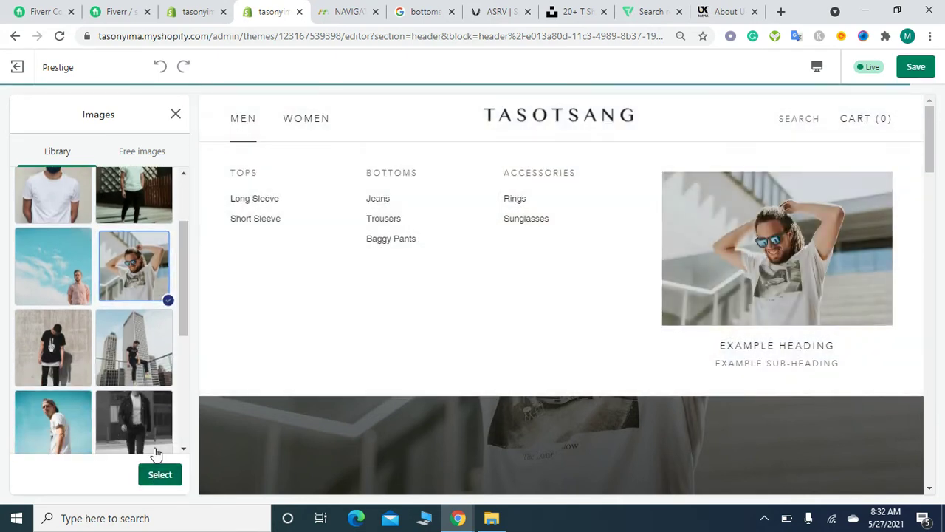
scroll(173, 249, down, 3)
double_click(78, 234)
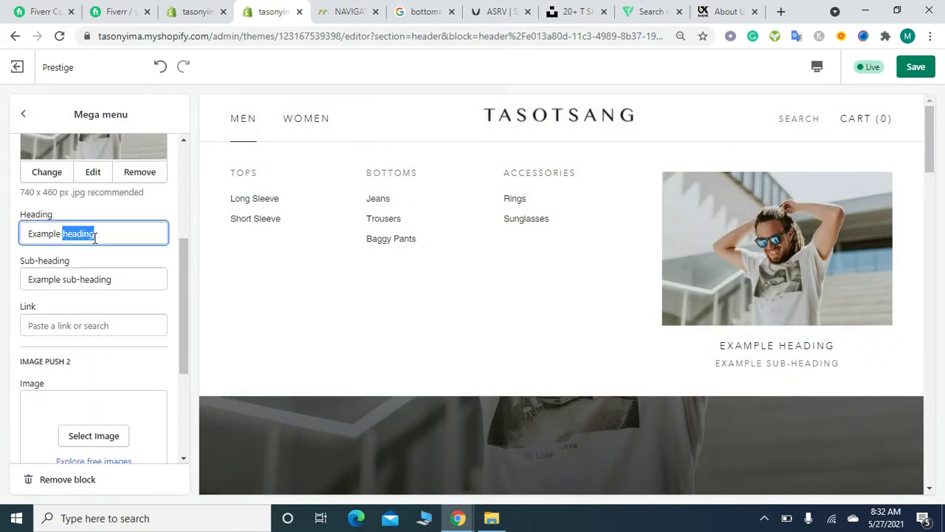
key(ctrl+a)
key(BackSpace)
double_click(111, 279)
key(ctrl+a)
key(BackSpace)
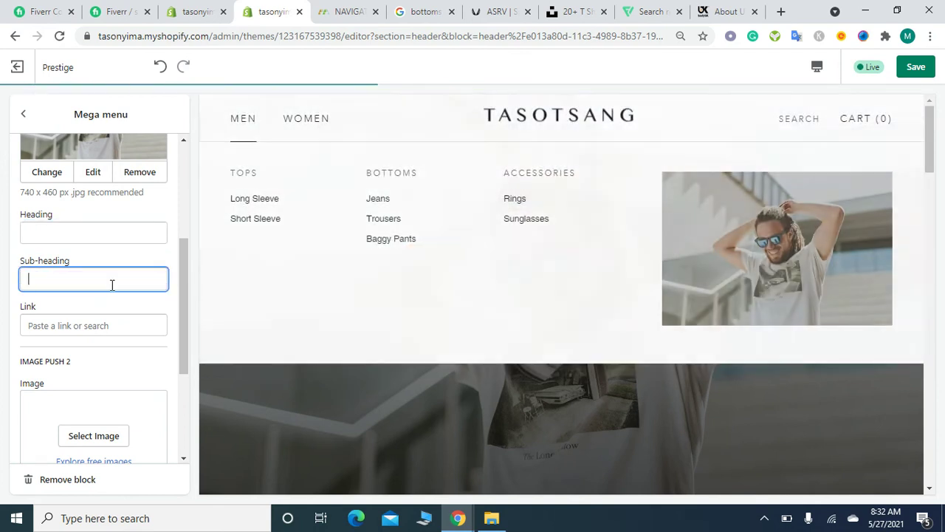
Link the first image to the KINDNESS TEE product and make KINDNESS TEE its heading
click(106, 327)
click(89, 201)
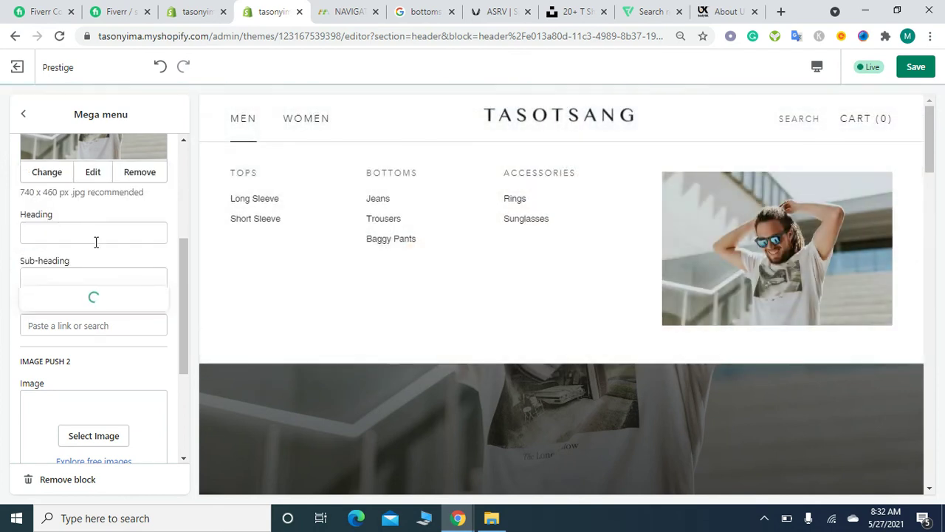
click(85, 248)
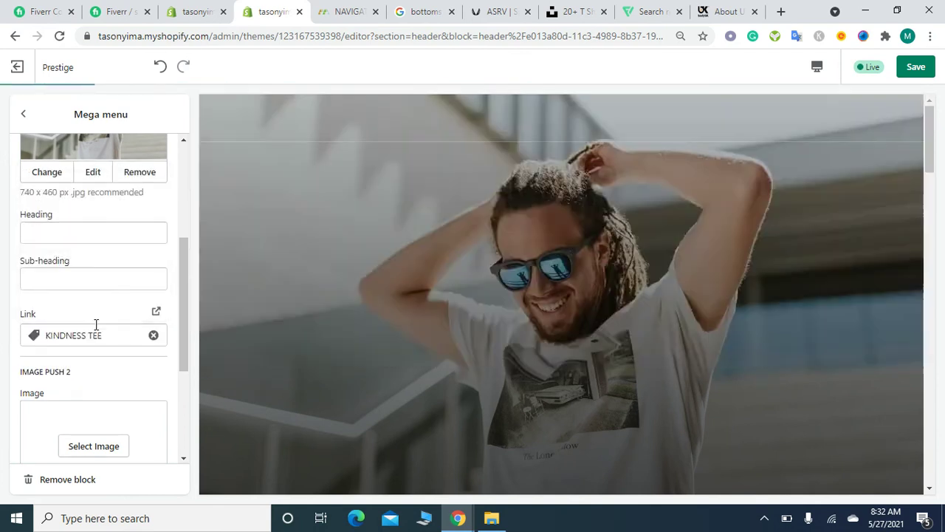
click(96, 332)
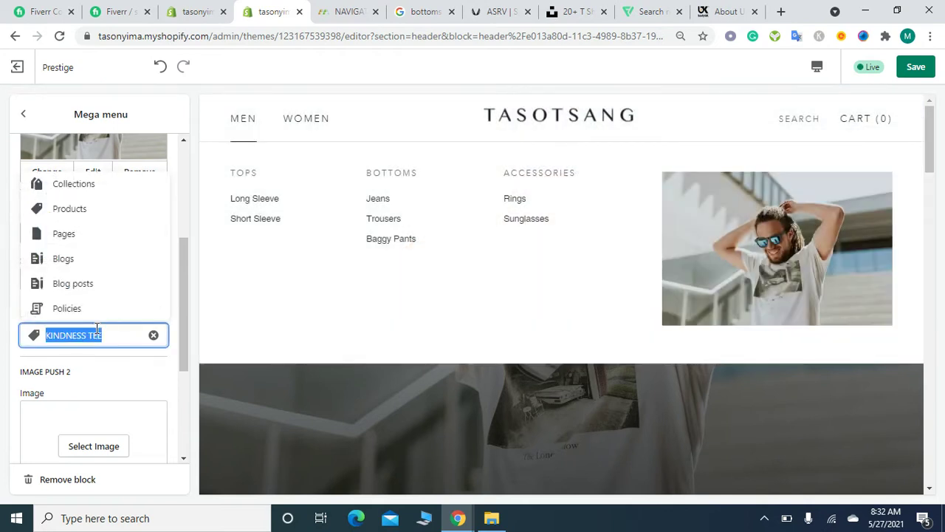
click(175, 219)
click(92, 231)
key(ctrl+v)
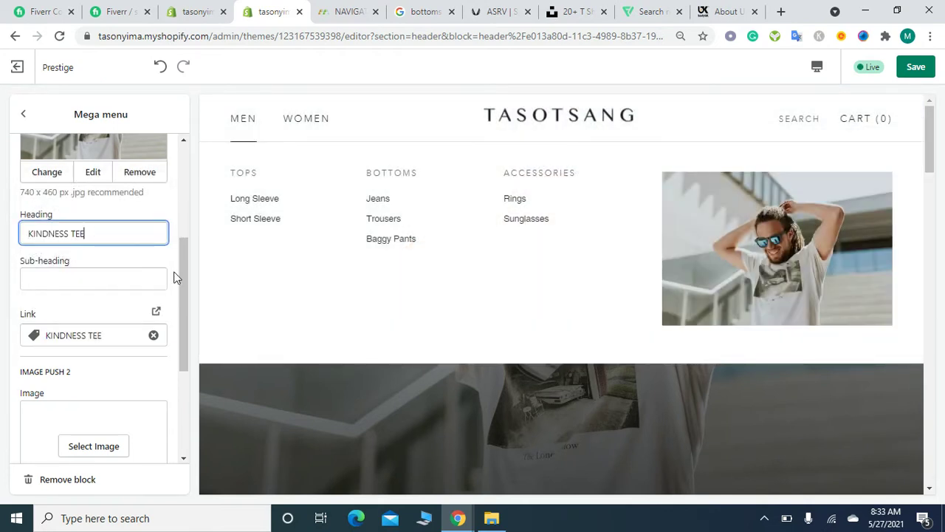
scroll(180, 294, down, 3)
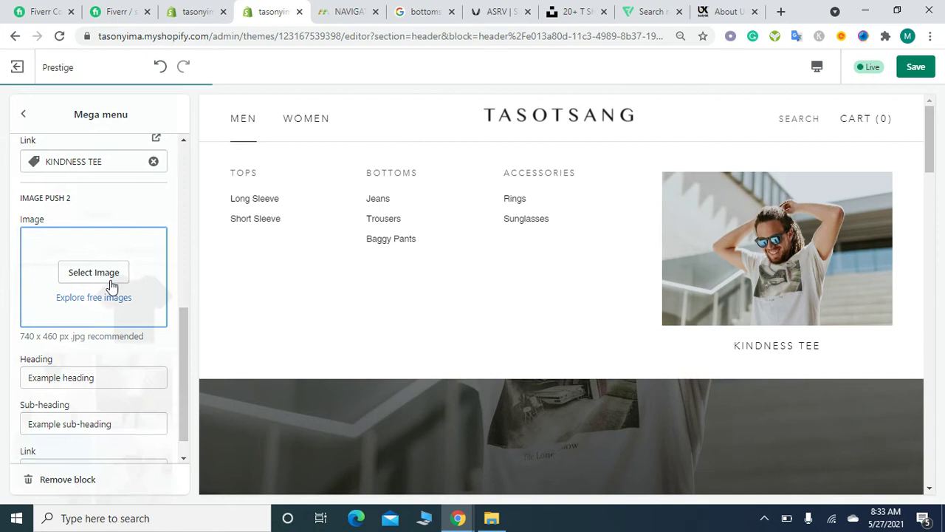
Set the second image push to the black-tee photo and clear its example heading and sub-heading
click(111, 280)
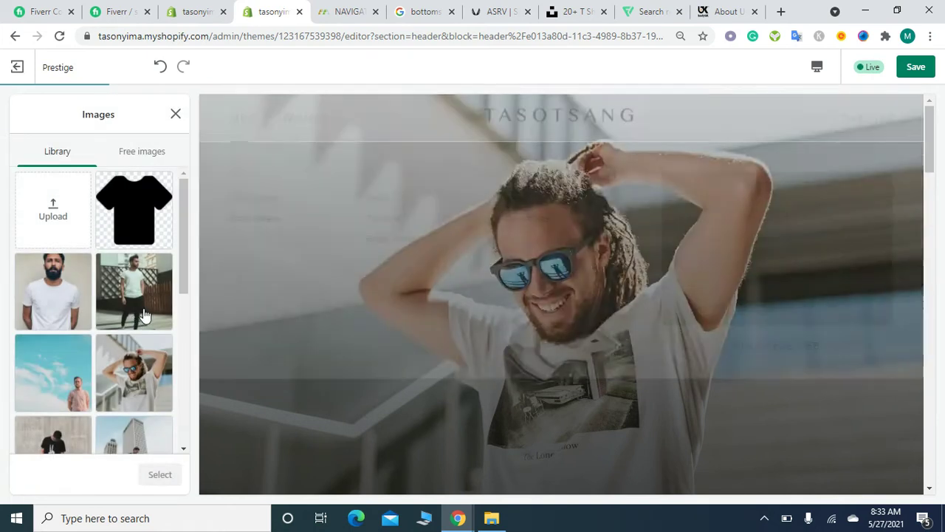
drag(186, 244, 182, 319)
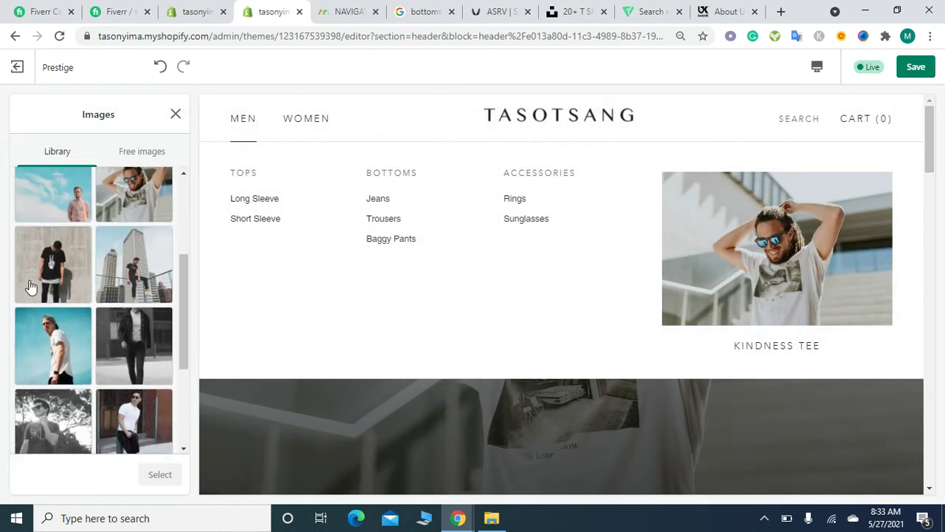
click(53, 266)
click(160, 474)
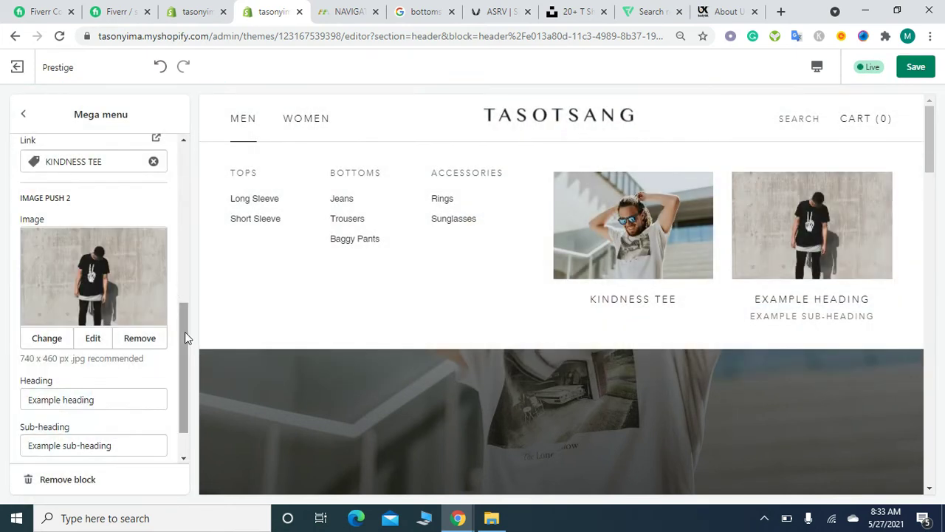
scroll(163, 362, down, 1)
triple_click(129, 392)
key(BackSpace)
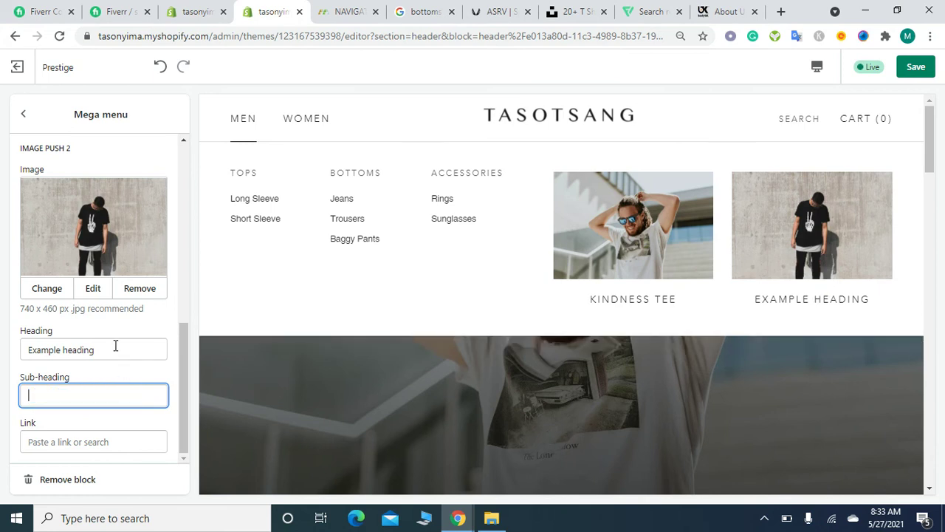
triple_click(116, 347)
key(BackSpace)
Link the second image to LONG SLEEVE CREW NECK and use that as its heading
click(88, 441)
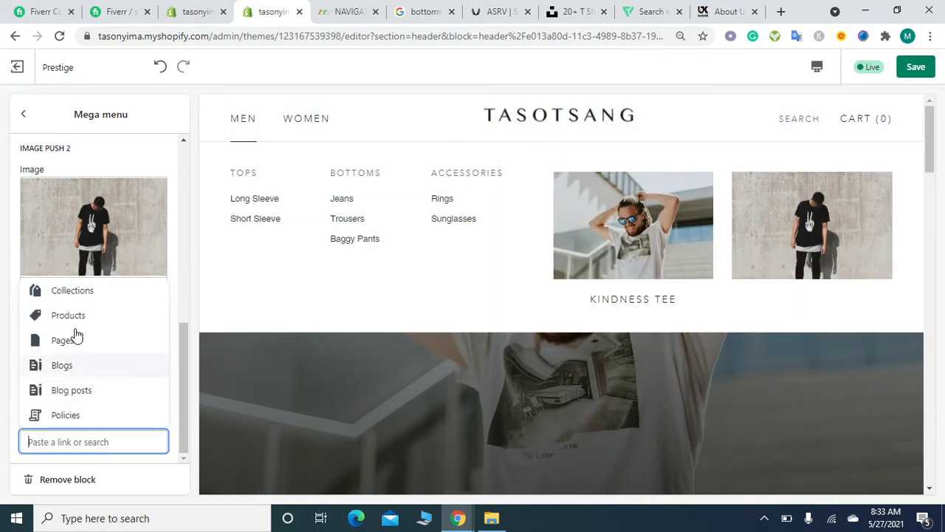
click(79, 317)
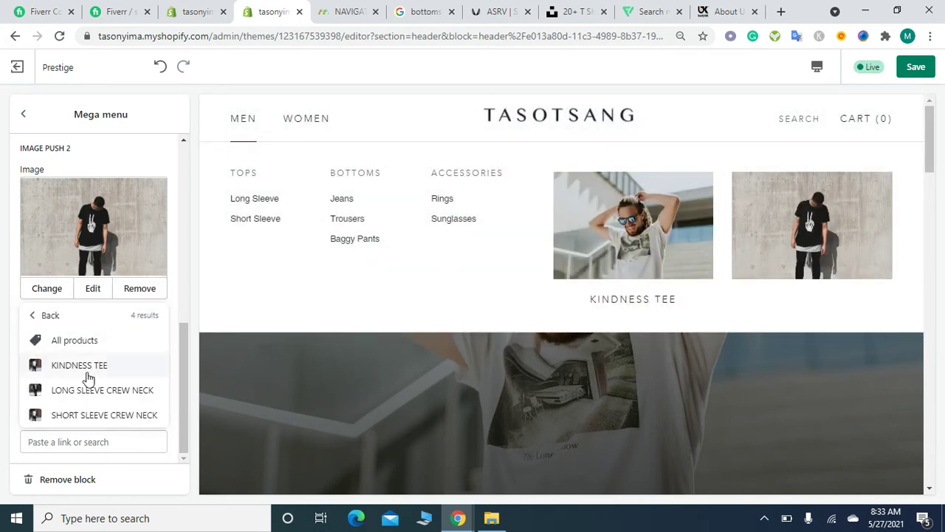
click(92, 390)
click(76, 454)
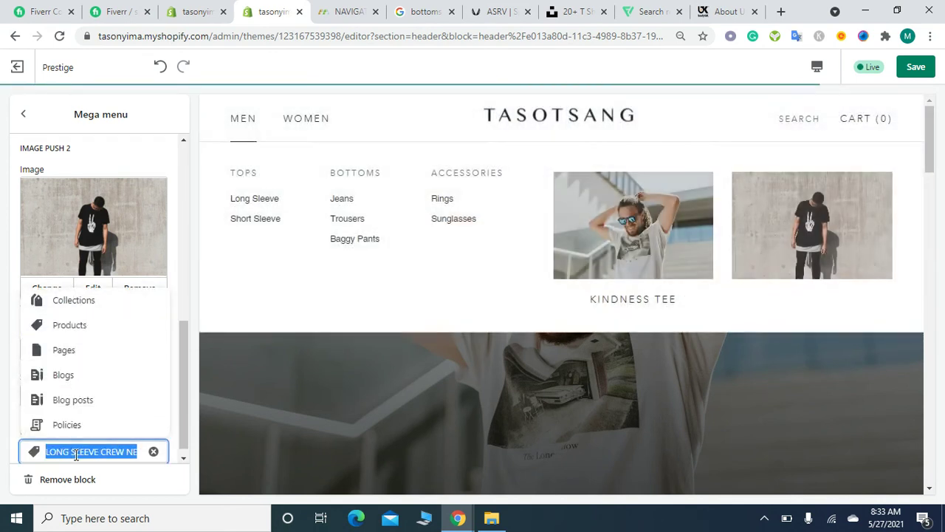
click(175, 330)
click(84, 350)
key(ctrl+v)
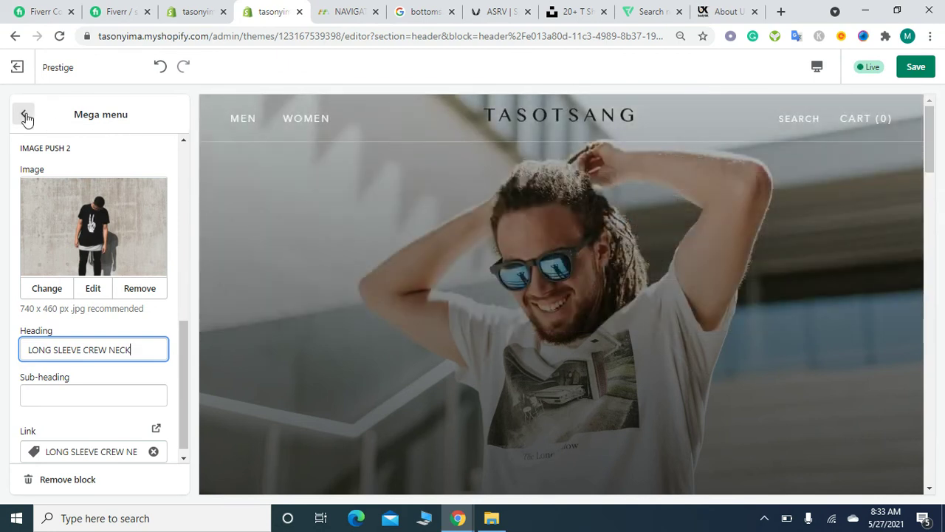
click(23, 114)
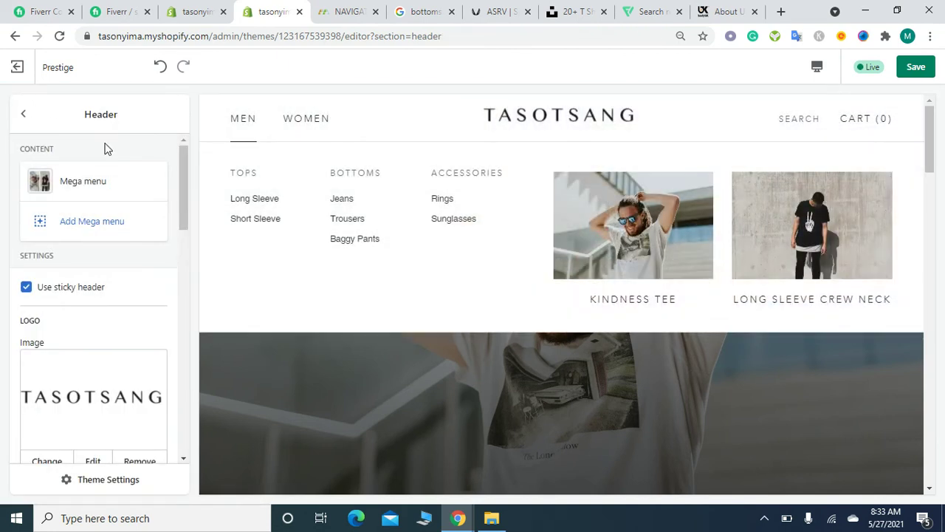
mouse_move(306, 123)
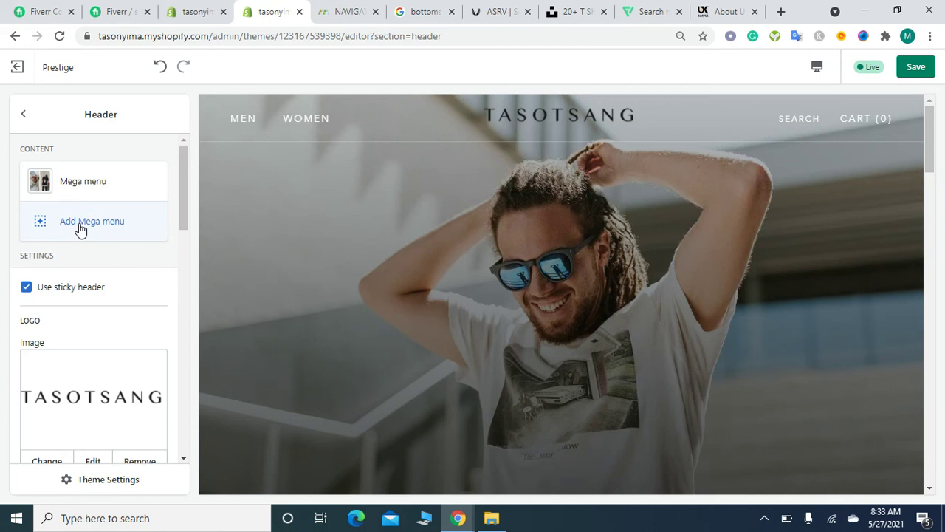
click(81, 221)
Set the new mega menu's item to Women, copied from the Main menu page
click(76, 195)
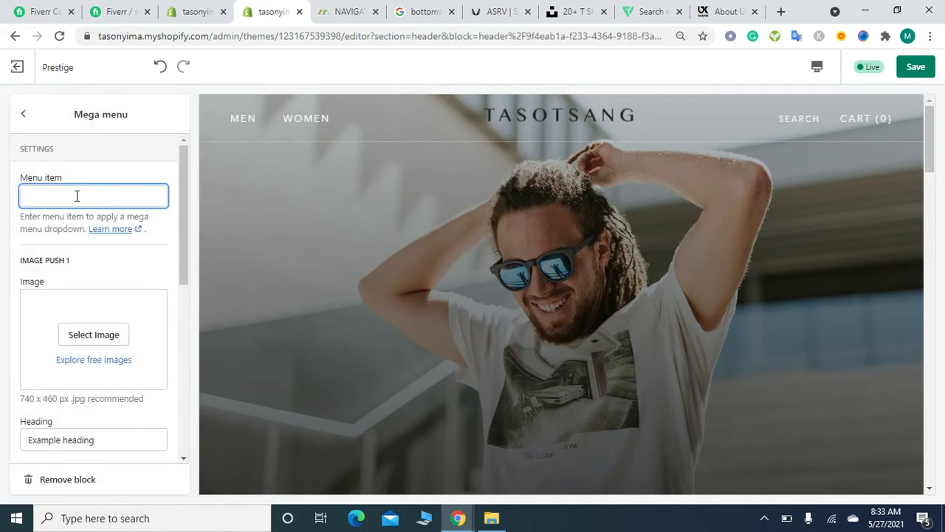
click(196, 14)
scroll(943, 297, down, 1)
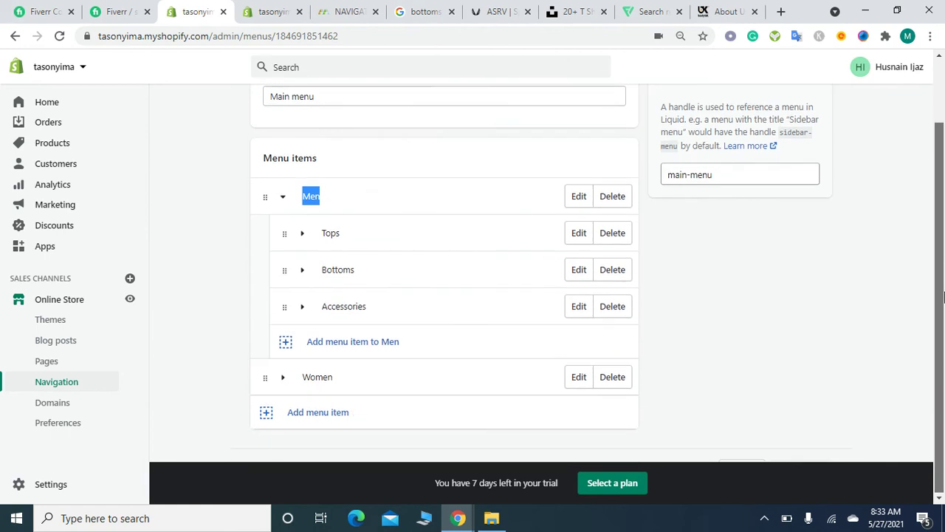
drag(346, 379, 304, 377)
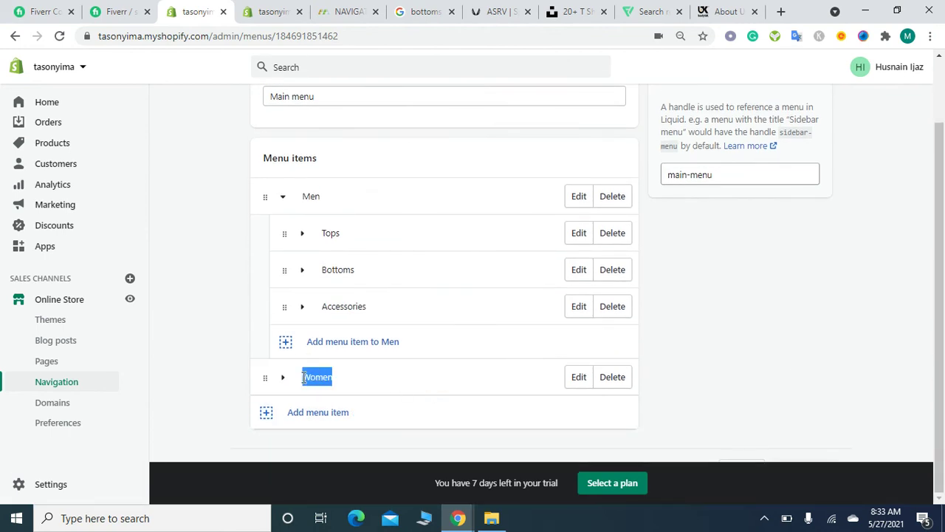
right_click(315, 378)
click(354, 385)
click(288, 11)
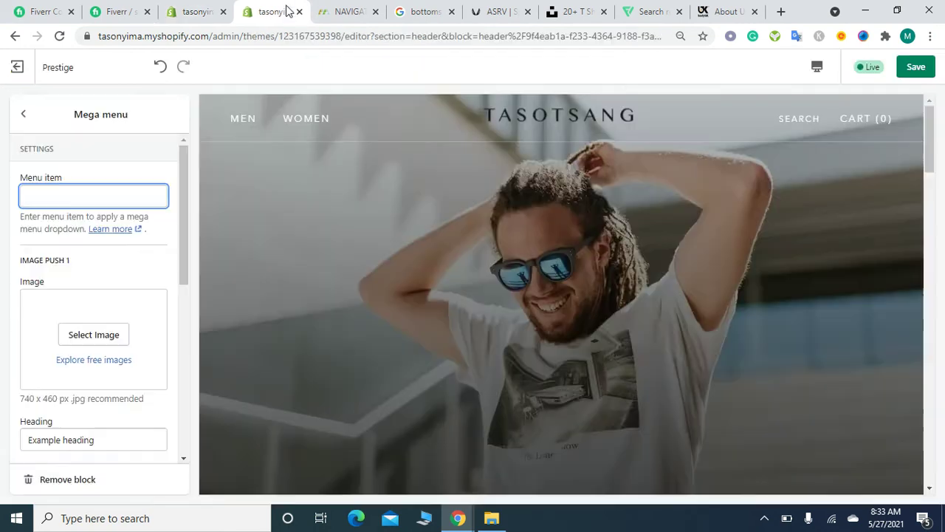
key(ctrl+v)
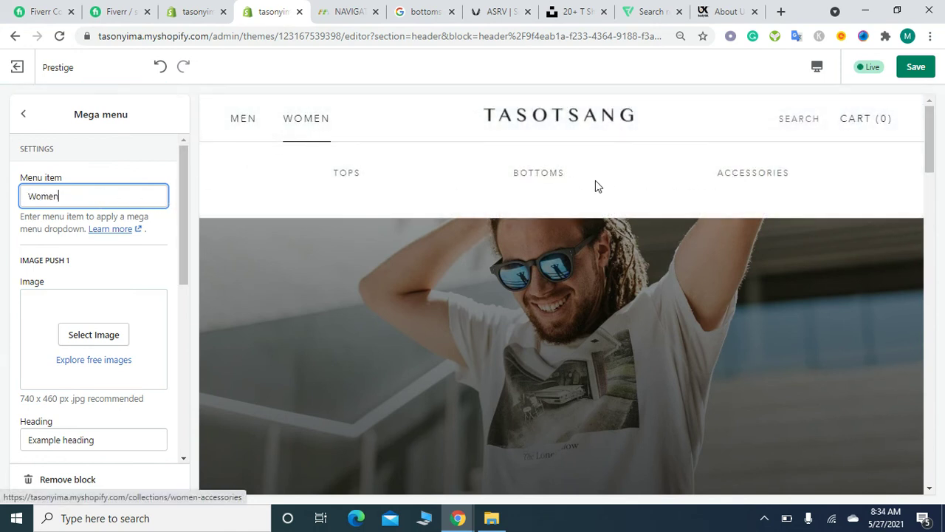
mouse_move(239, 120)
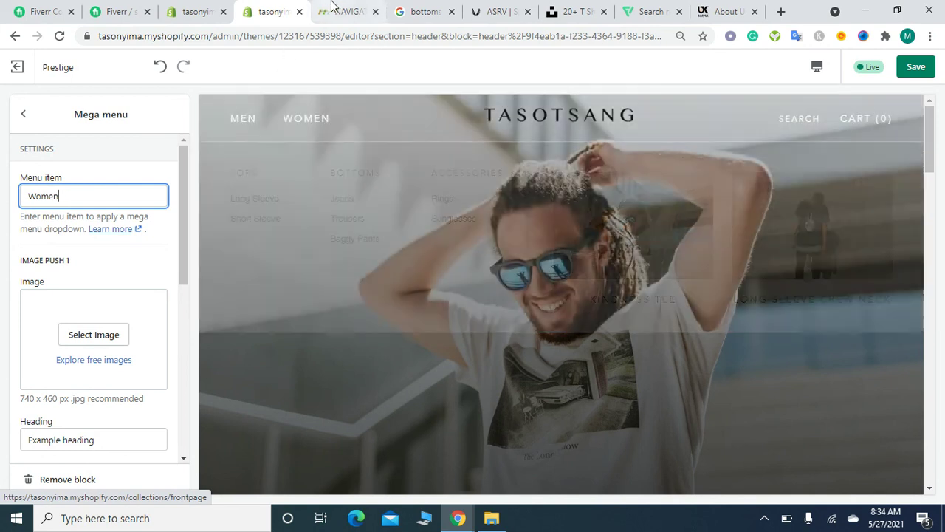
click(335, 10)
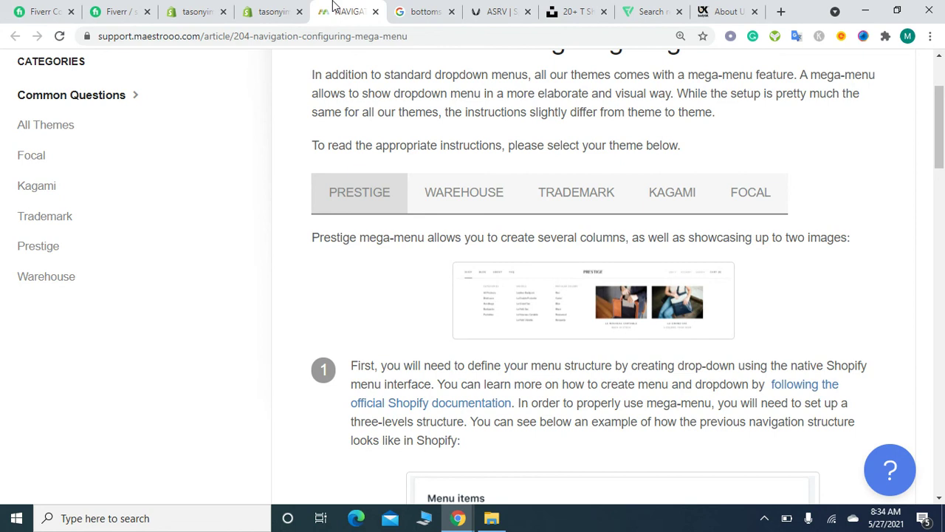
Show the WAREHOUSE theme's instructions in the configuring mega-menu article
click(270, 11)
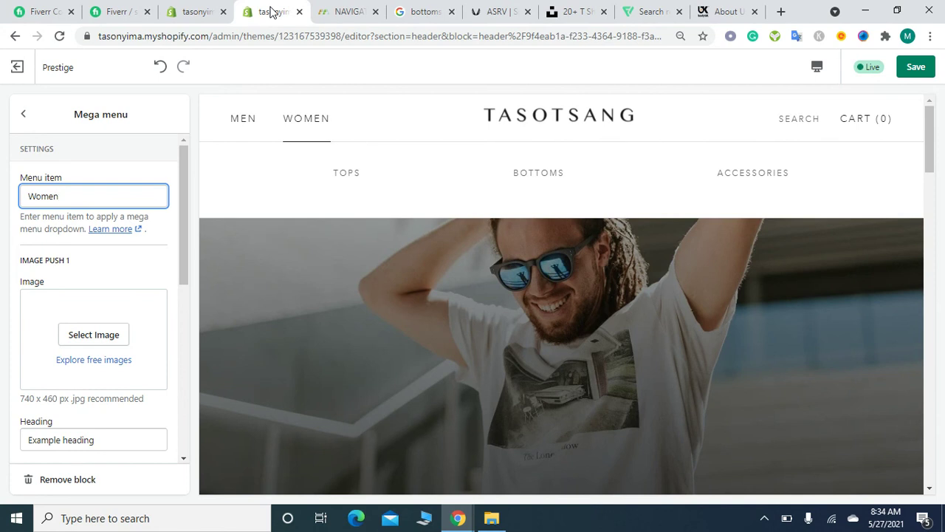
click(347, 11)
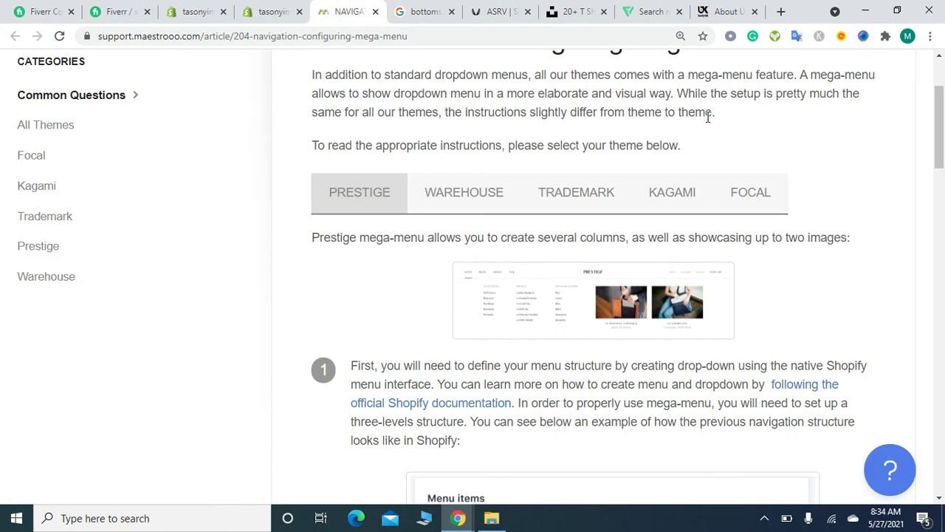
drag(941, 111, 942, 86)
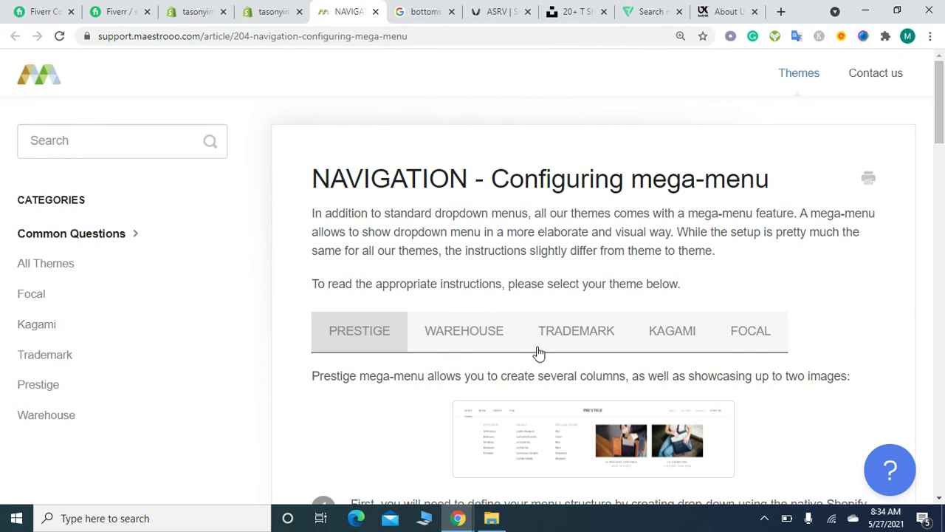
click(461, 330)
drag(939, 126, 943, 158)
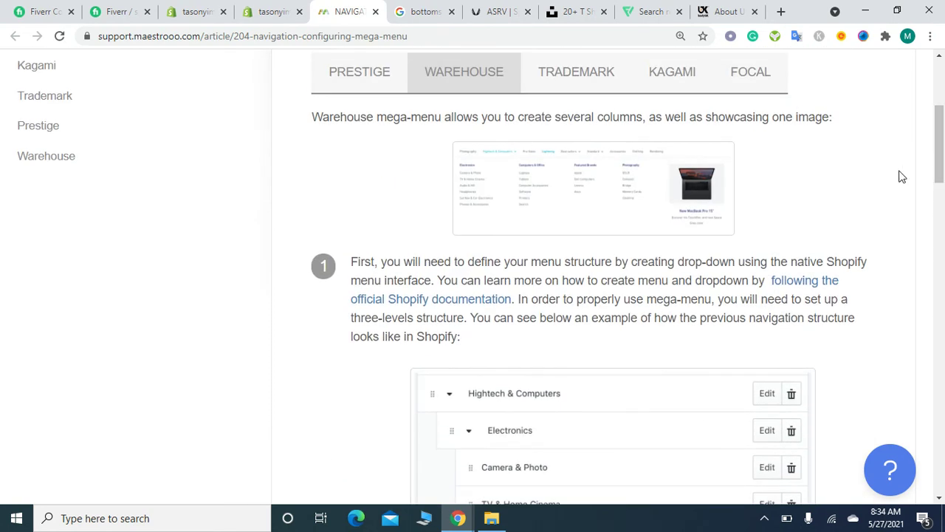